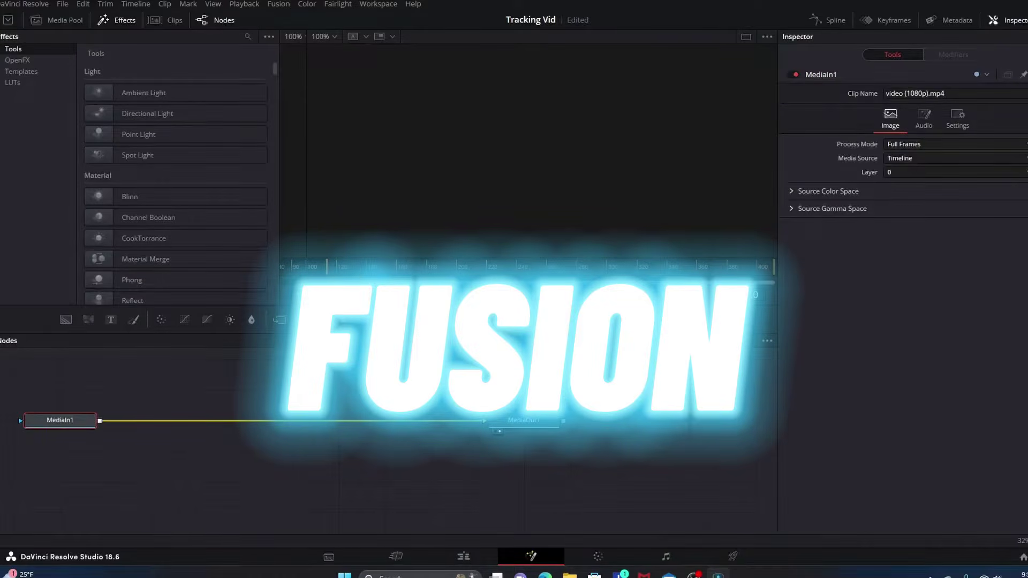
Step: Move the MediaIn1 and MediaOut1 nodes lower in the node graph and further apart
left_click_drag(60, 421, 99, 465)
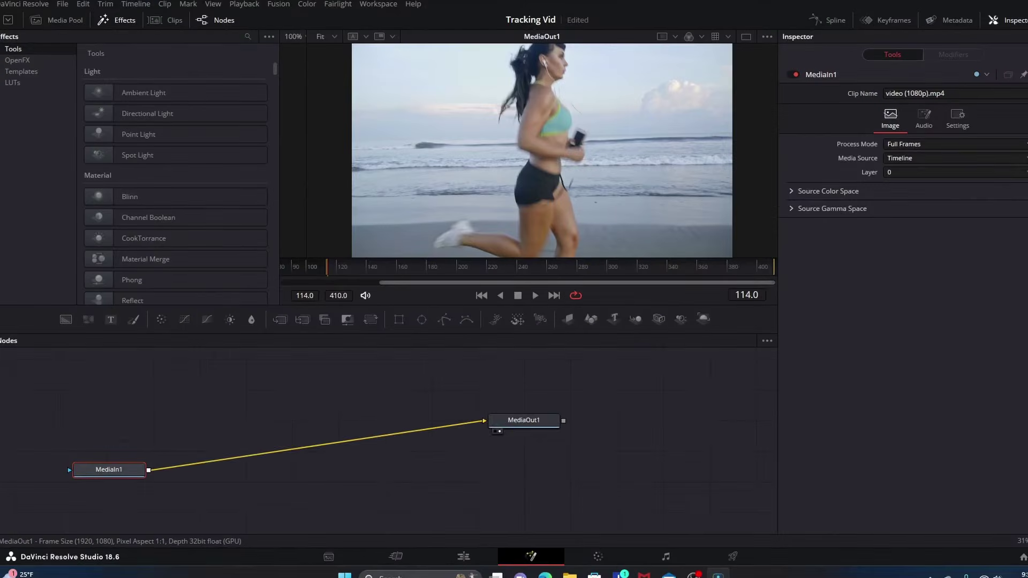
left_click_drag(524, 420, 551, 466)
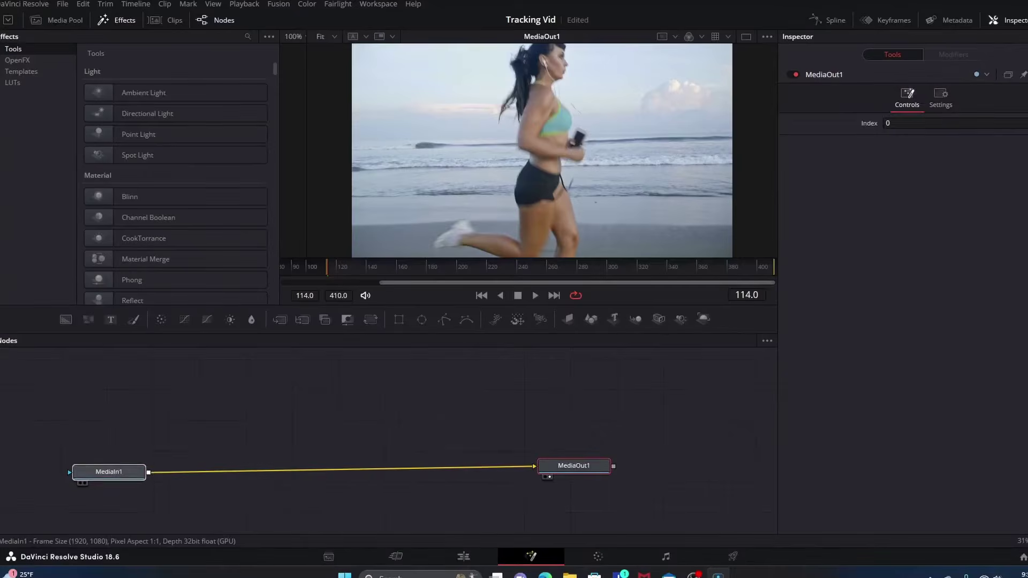
left_click(108, 472)
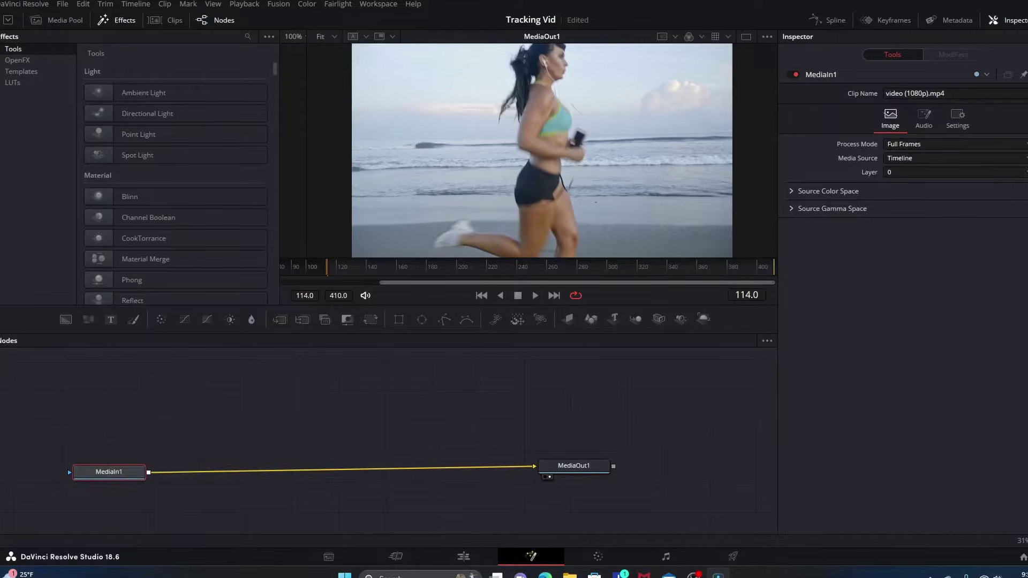
Step: Add a Tracker (Tra) node and insert it on the connection between MediaIn1 and MediaOut1
left_click(215, 418)
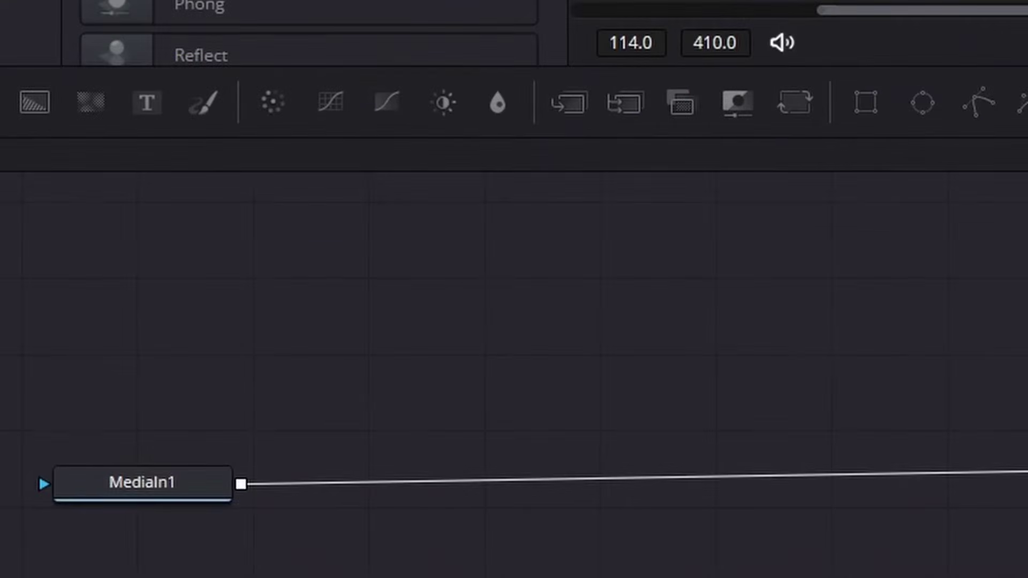
key("shift+space")
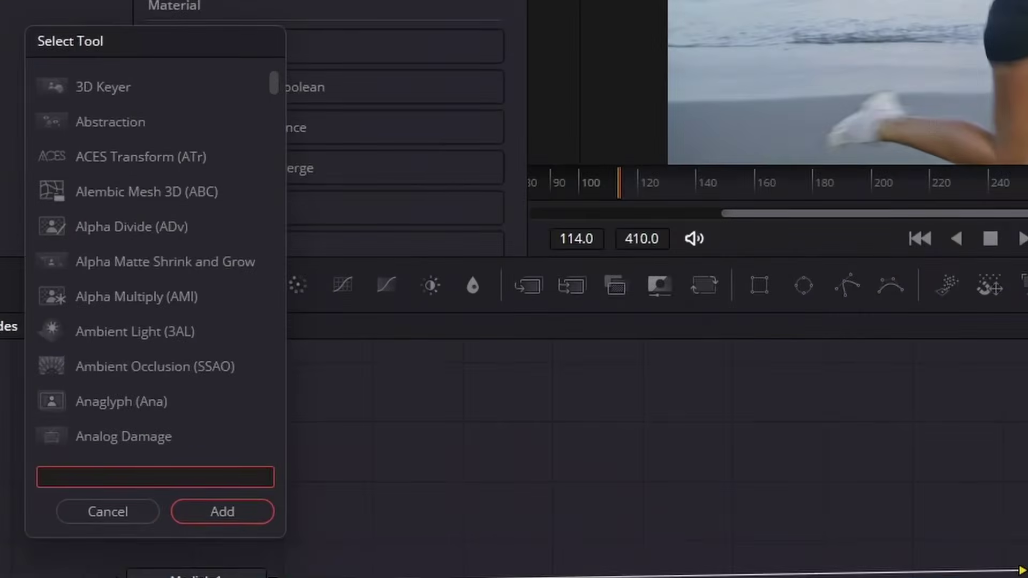
type("tra")
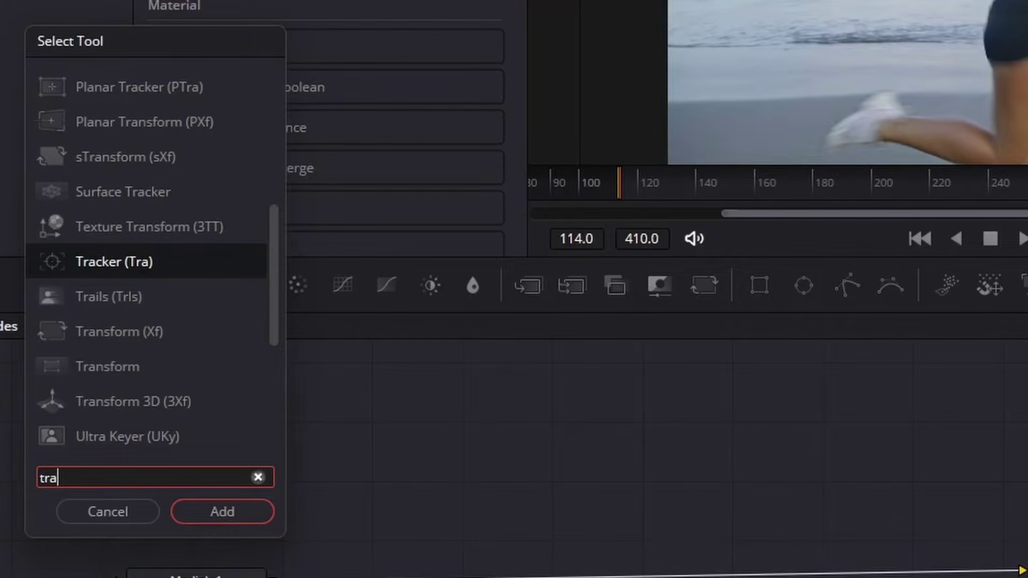
key("BackSpace")
key("BackSpace")
key("BackSpace")
type("Tracker")
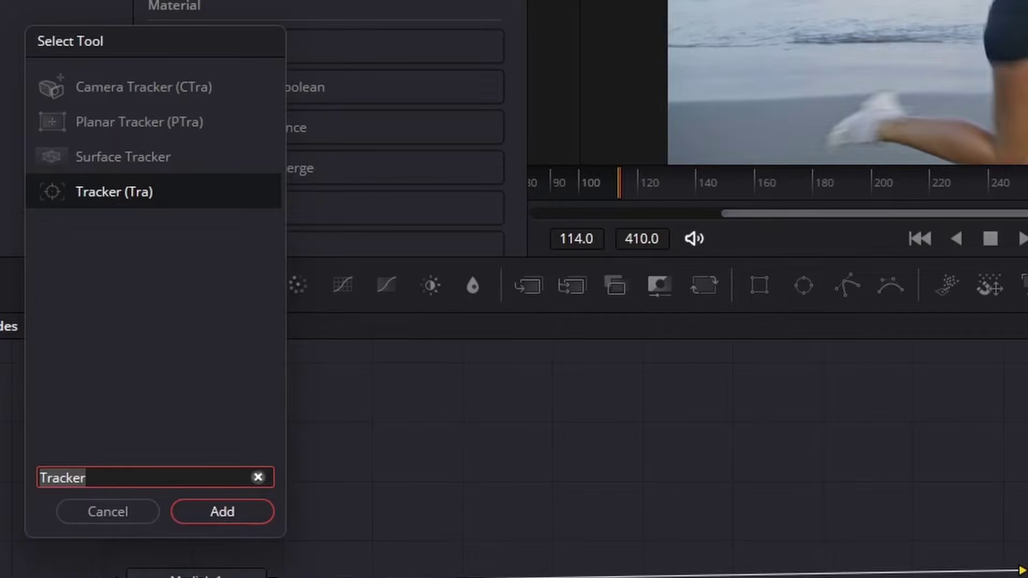
key("Return")
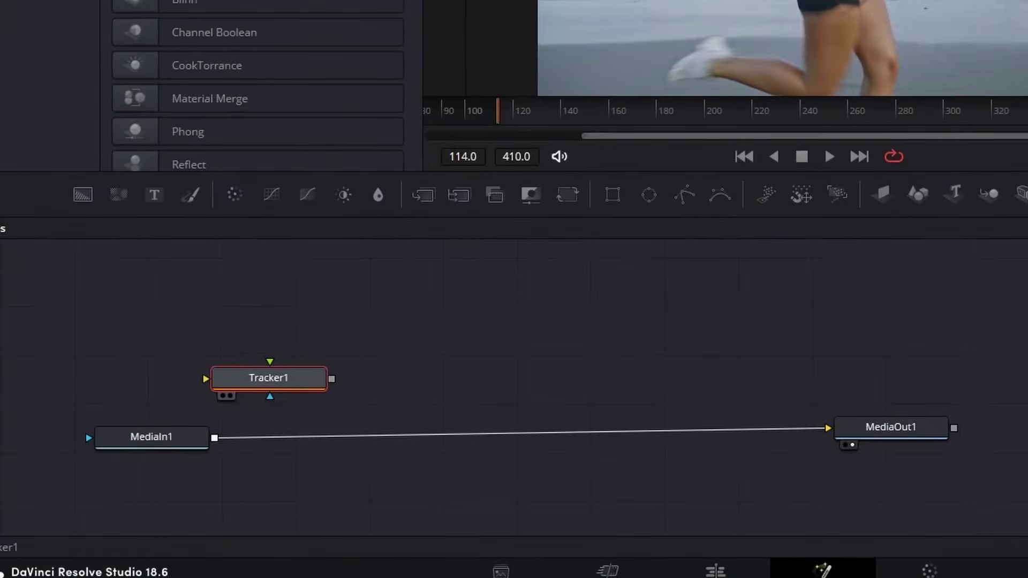
left_click_drag(269, 379, 421, 438)
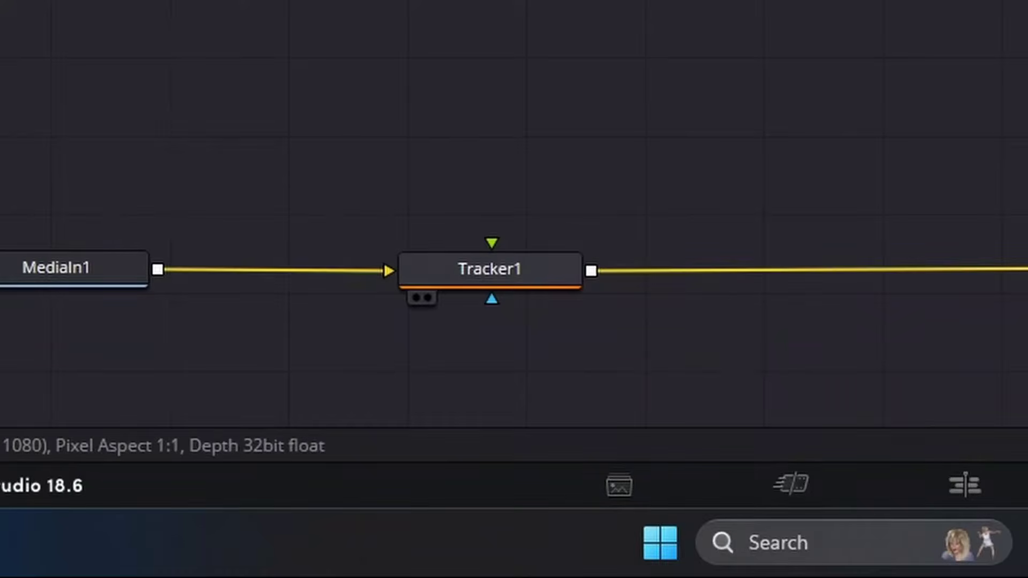
Step: Select Tracker1 and place its tracking pattern over the runner's ear at frame 114
left_click(490, 270)
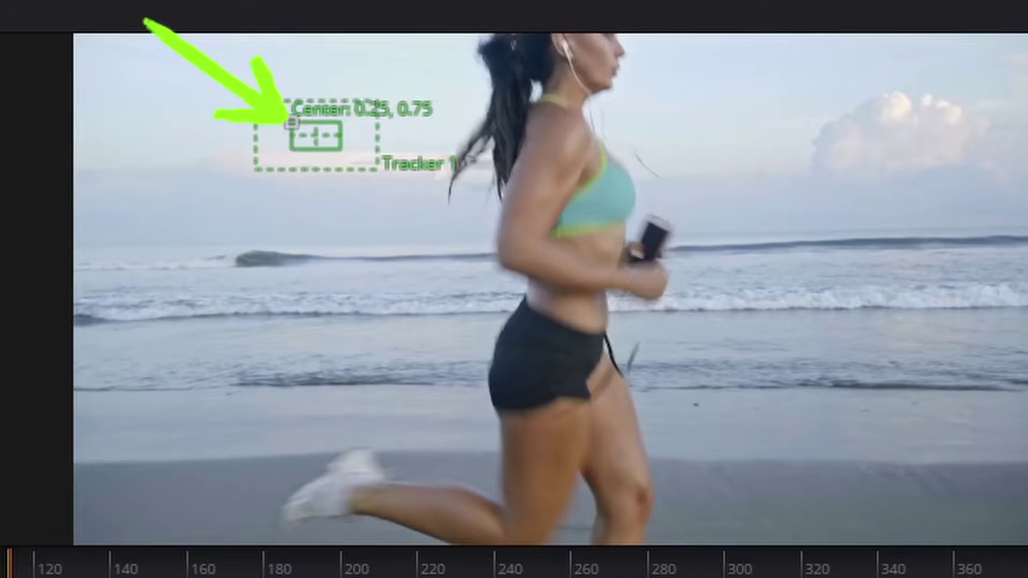
left_click_drag(291, 122, 450, 126)
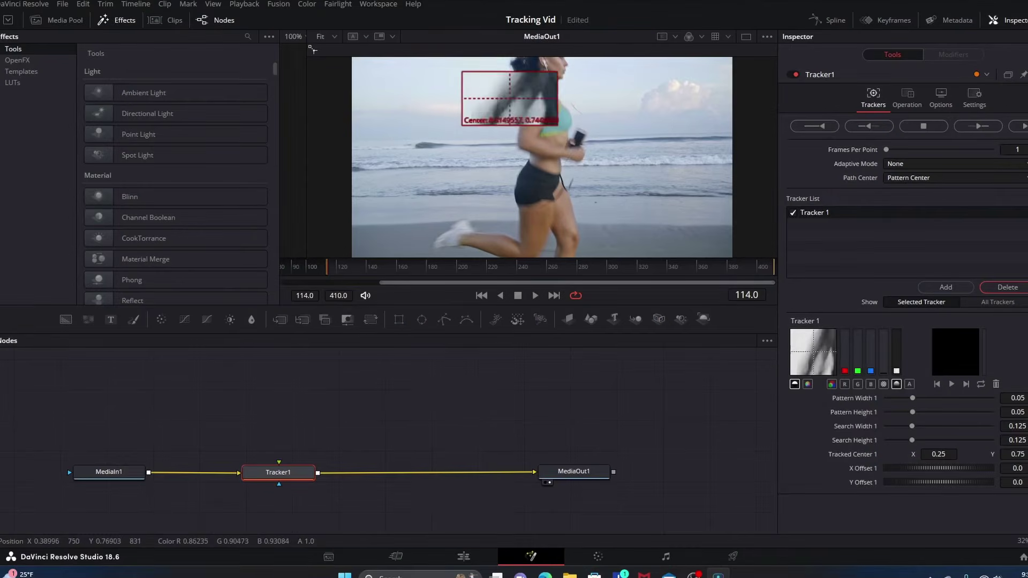
left_click_drag(500, 93, 528, 77)
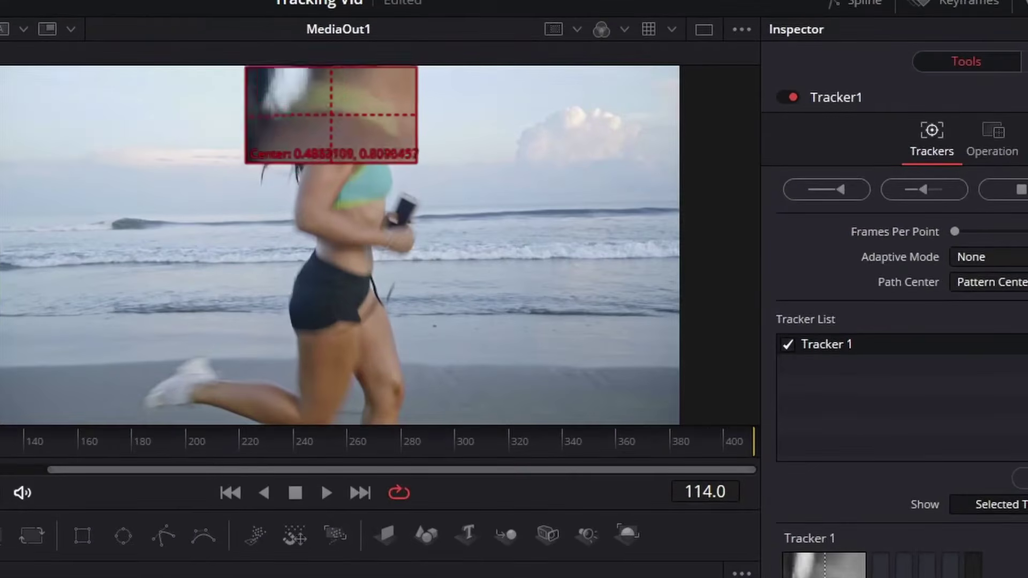
left_click_drag(332, 115, 339, 92)
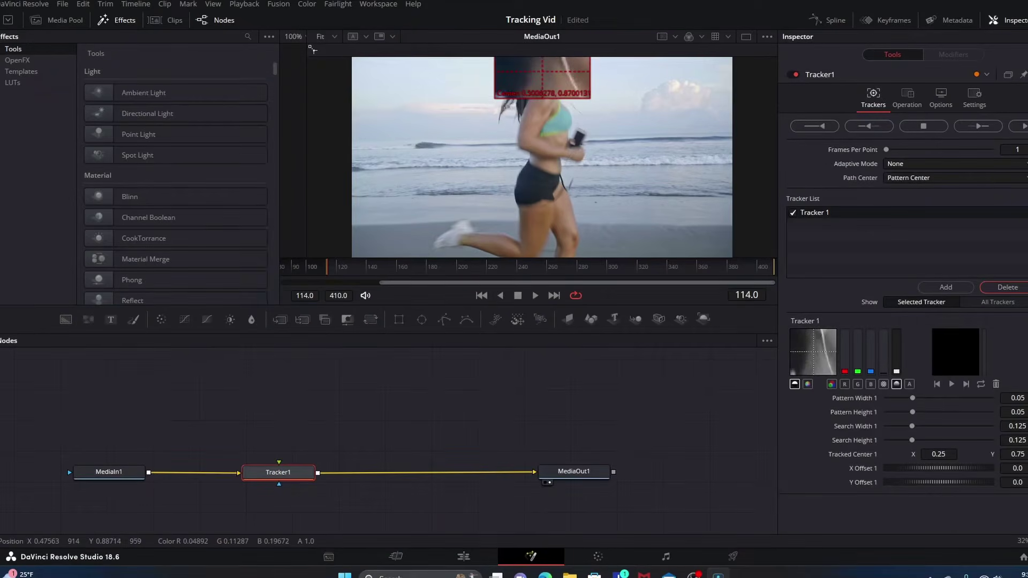
left_click_drag(533, 79, 534, 78)
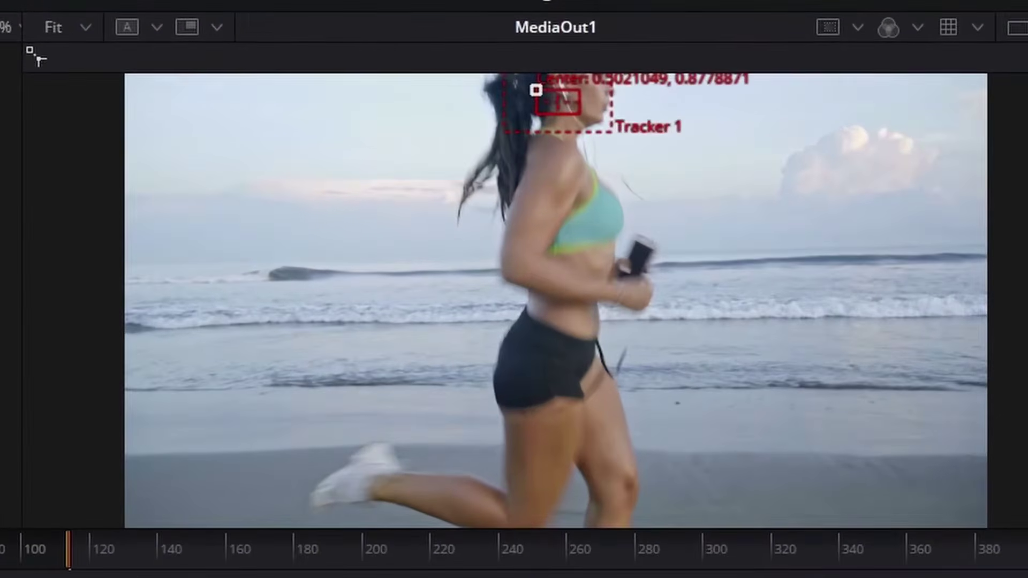
mouse_move(535, 90)
left_mouse_down()
mouse_move(534, 57)
mouse_move(552, 54)
mouse_move(556, 71)
mouse_move(548, 58)
mouse_move(521, 118)
mouse_move(527, 97)
mouse_move(518, 97)
mouse_move(533, 94)
left_mouse_up()
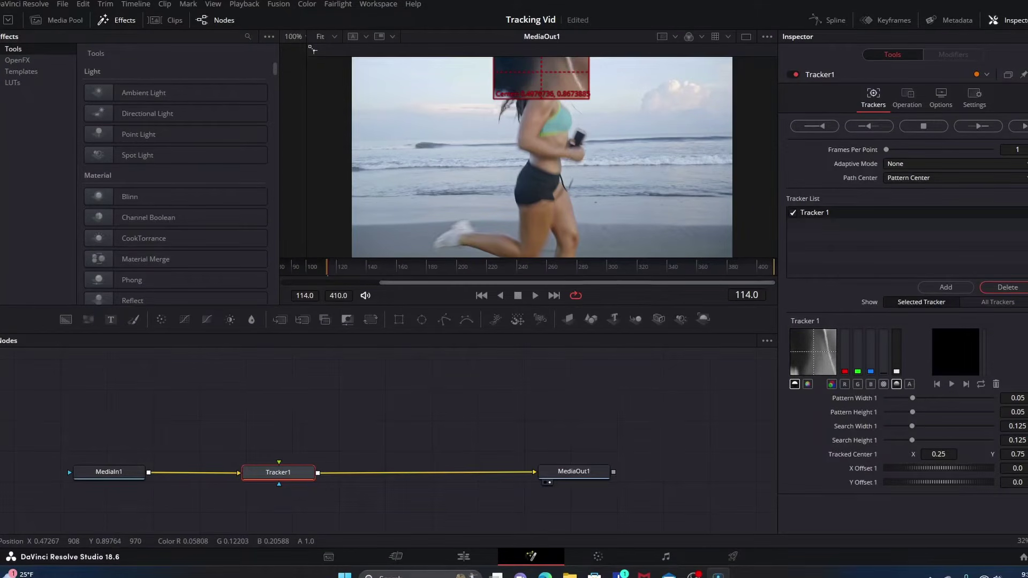
left_click_drag(532, 77, 532, 75)
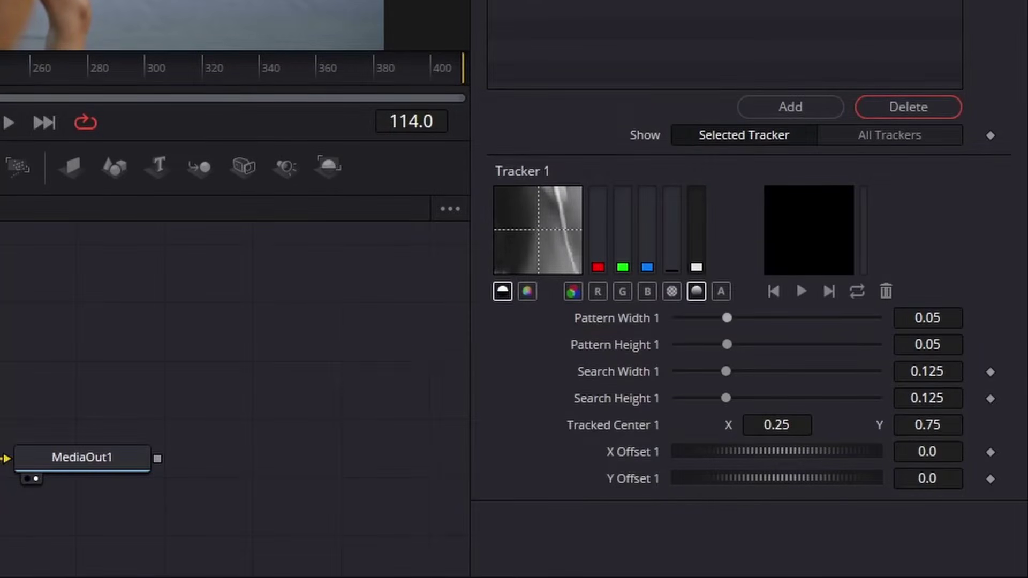
Step: Shrink the tracking pattern to about 0.027 wide and 0.033 high, and track it forward through frame 410
left_click_drag(726, 317, 721, 318)
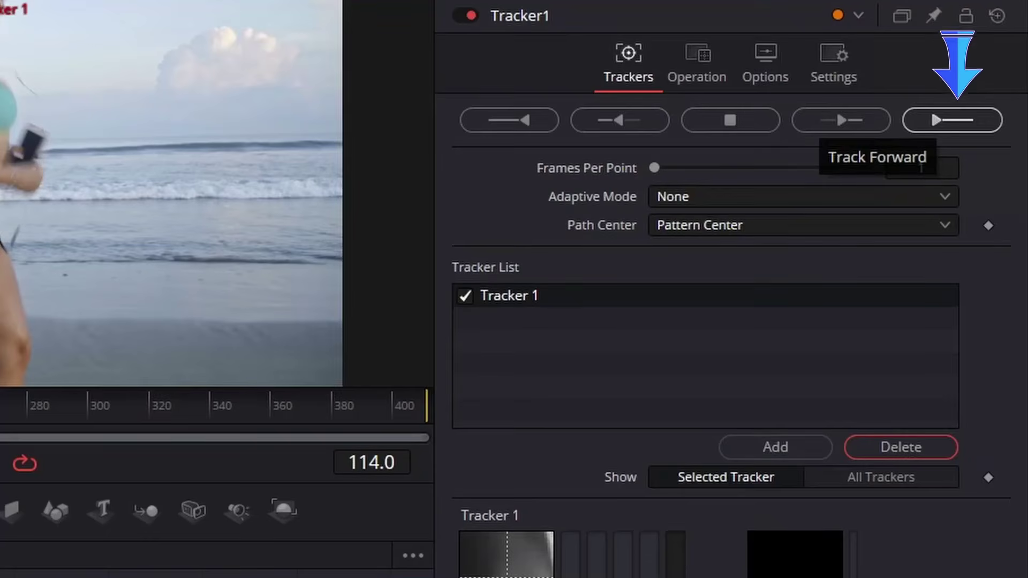
left_click(953, 120)
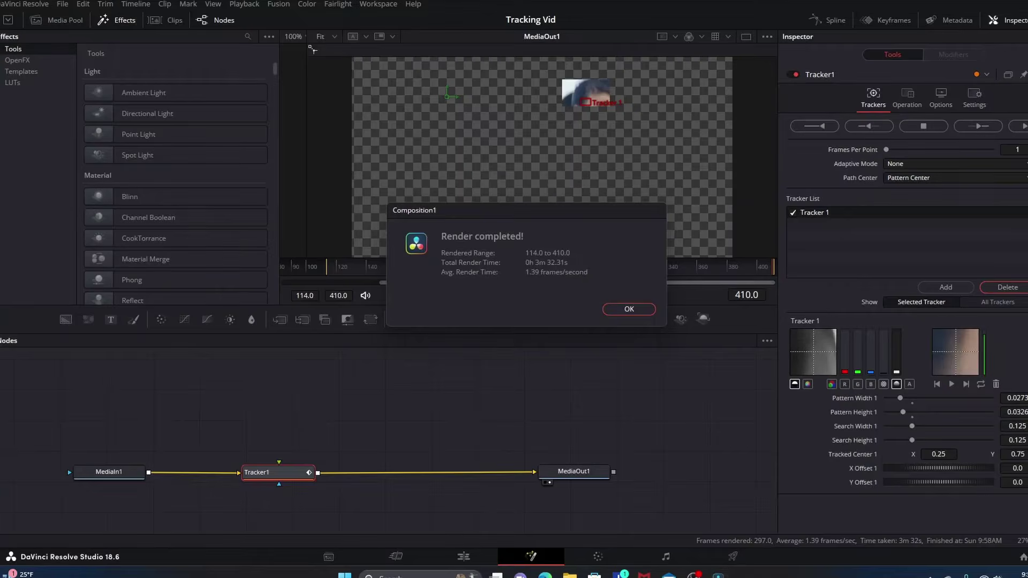
key("Return")
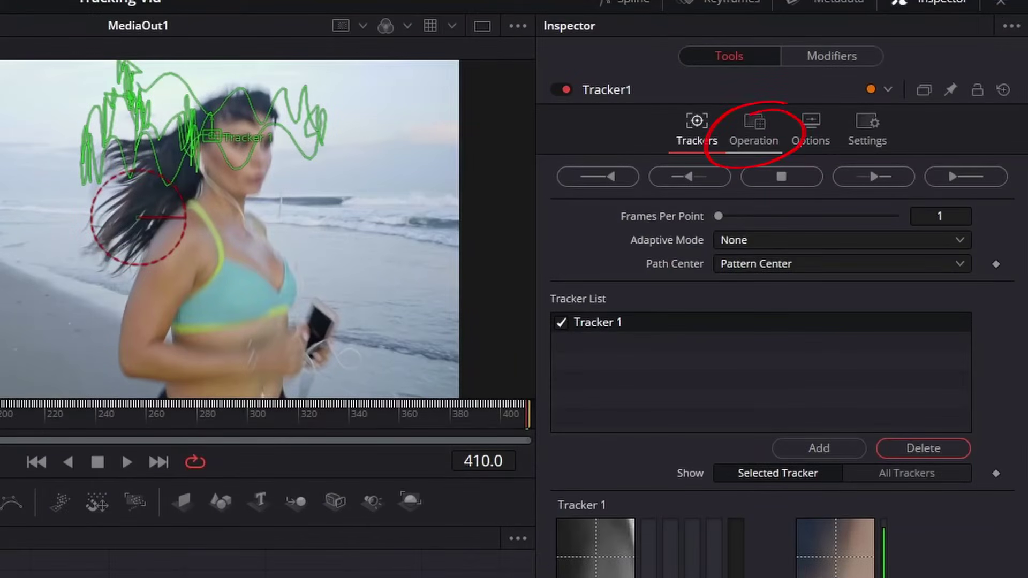
Step: Set the Tracker1 operation to Match Move and return to its tracker settings
left_click(754, 130)
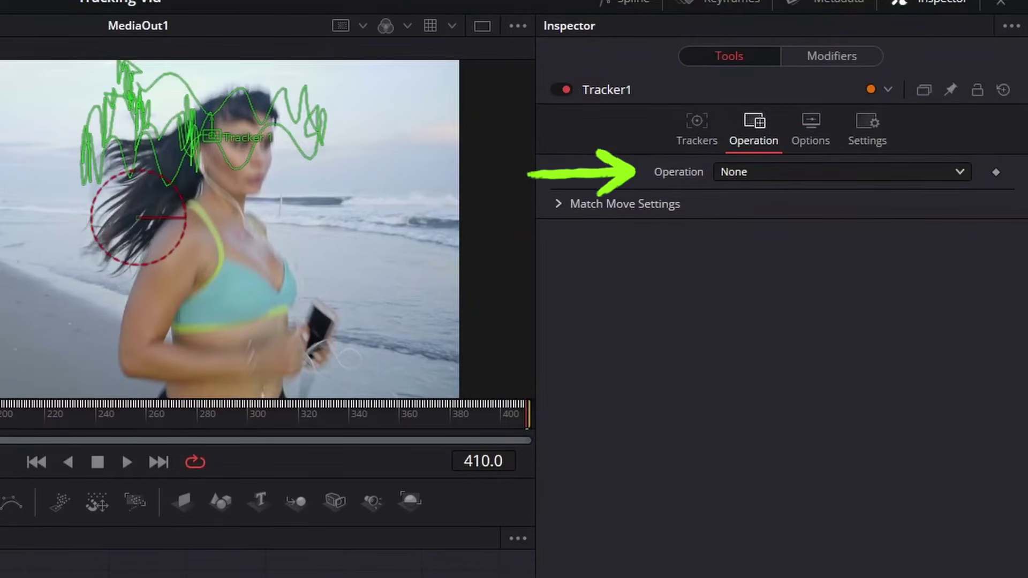
left_click(842, 171)
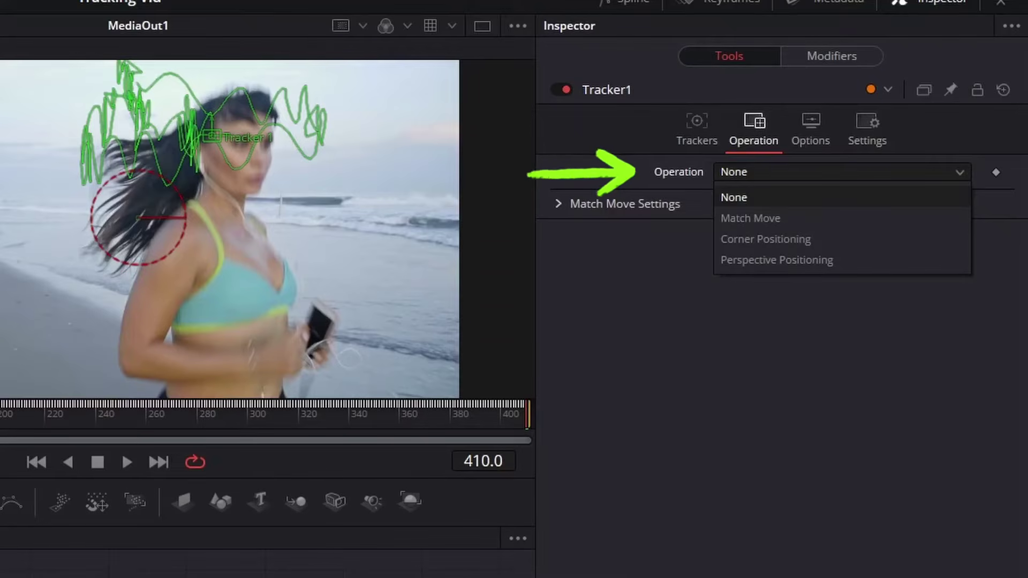
left_click(750, 218)
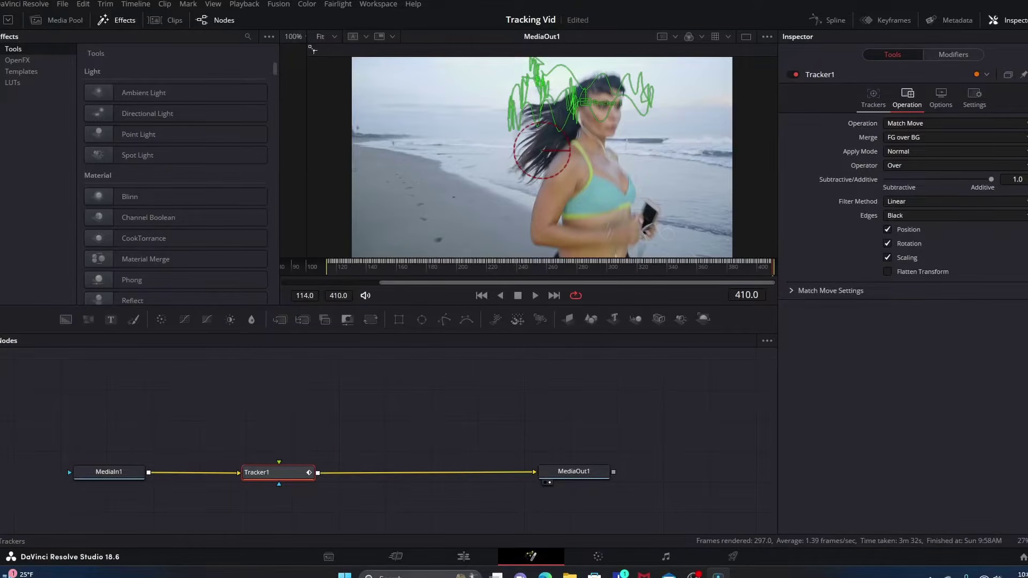
left_click(873, 98)
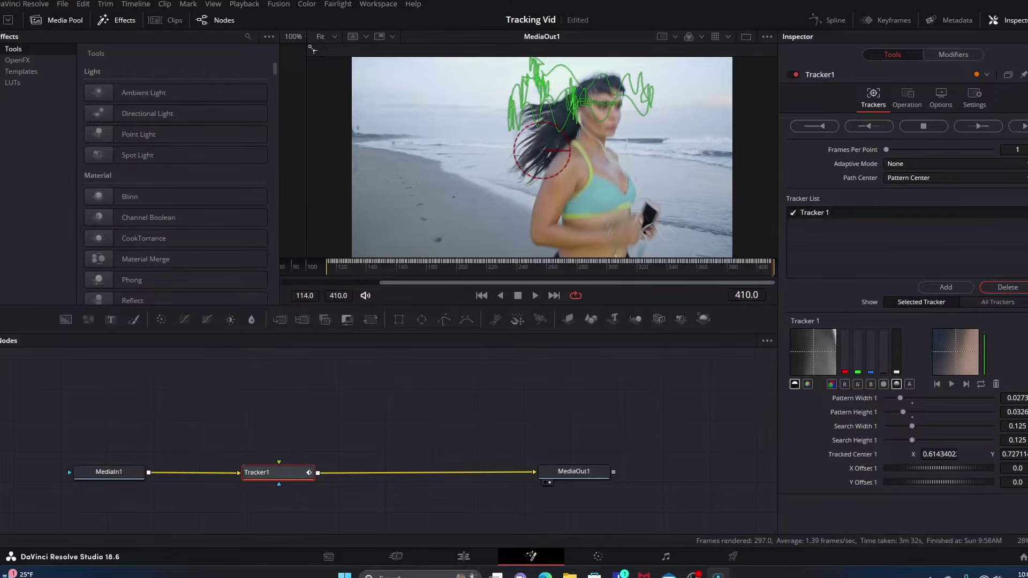
Step: Add the circular lightning clip from the media pool as a node above Tracker1
left_click(57, 20)
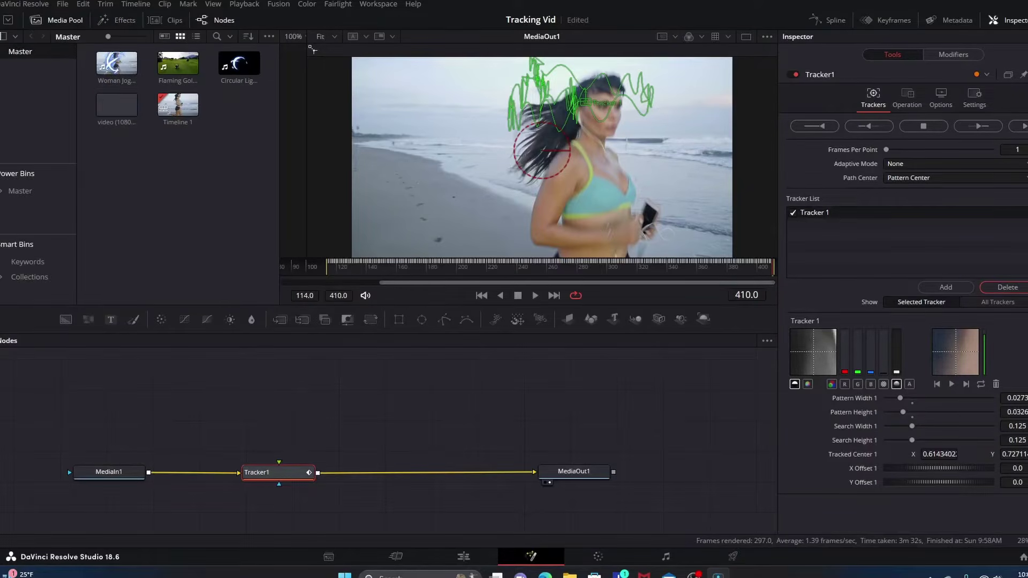
left_click(116, 63)
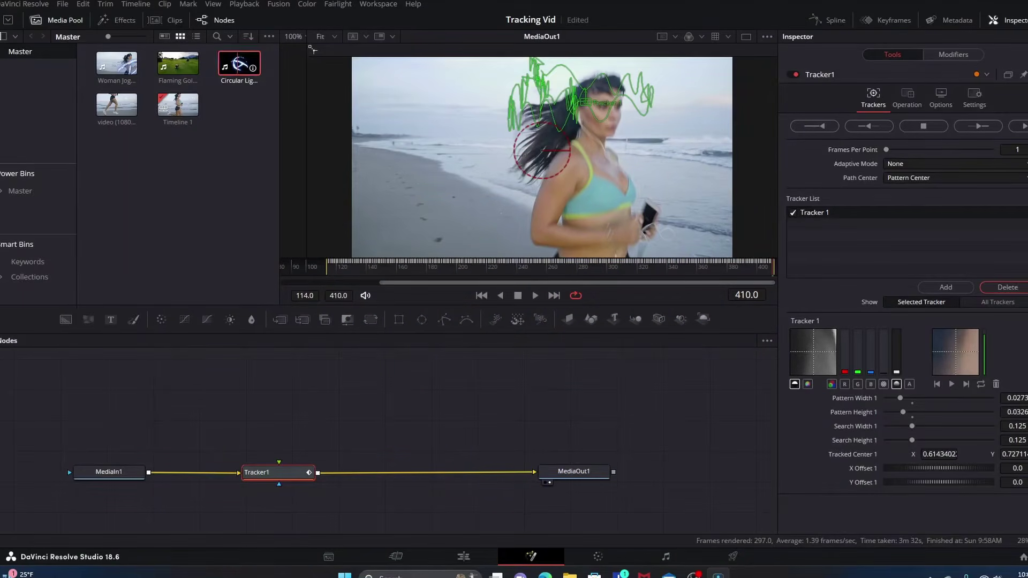
left_click_drag(240, 64, 281, 409)
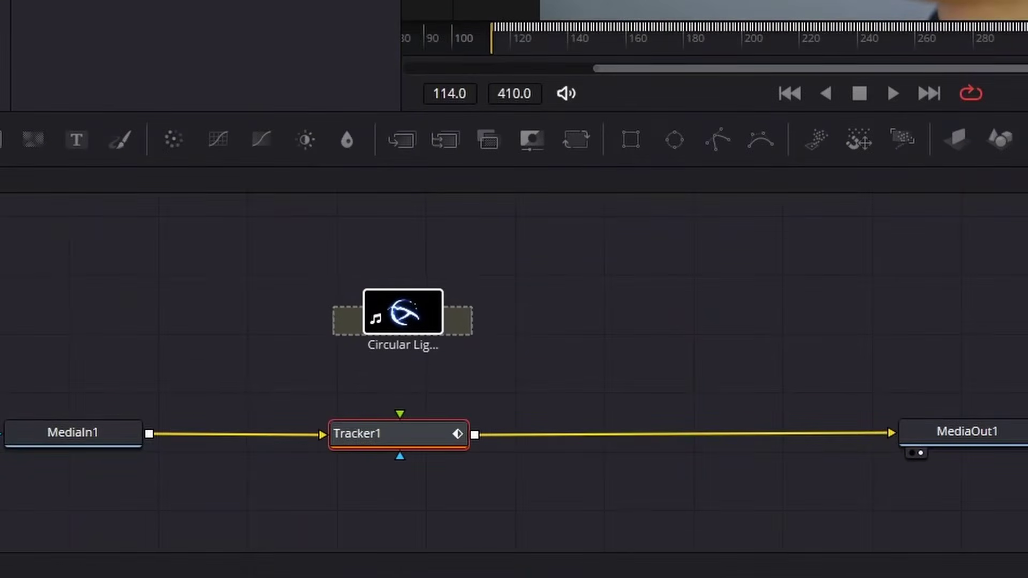
left_click_drag(403, 316, 402, 324)
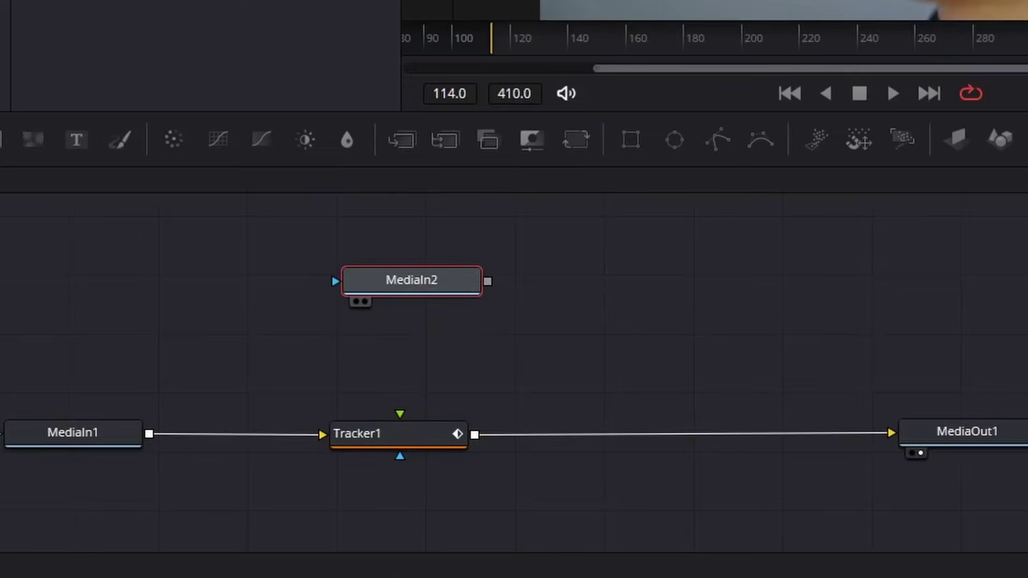
left_click_drag(412, 281, 407, 308)
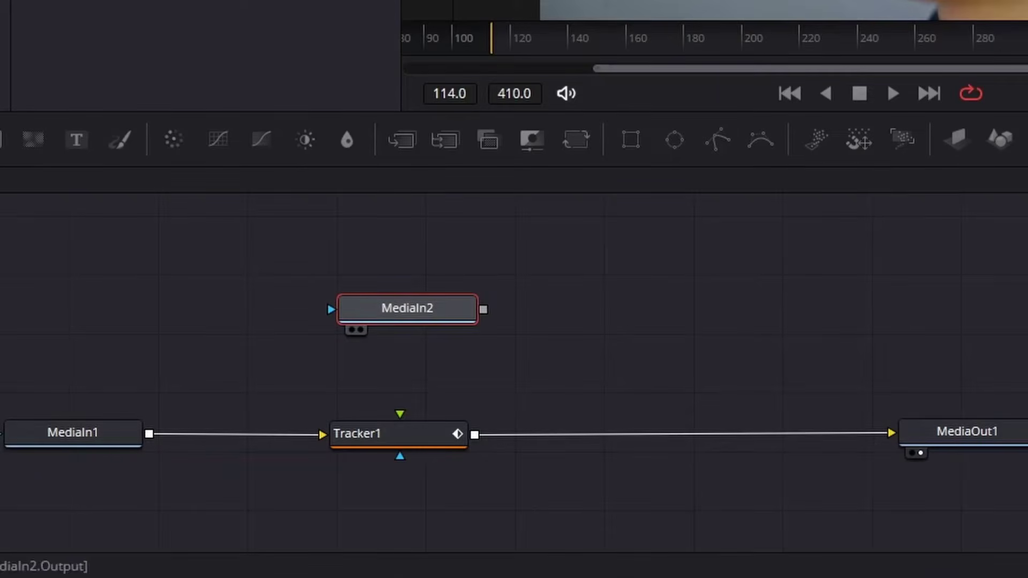
Step: Connect MediaIn2 to Tracker1's foreground input and insert a Transform node between them
left_click_drag(484, 309, 401, 414)
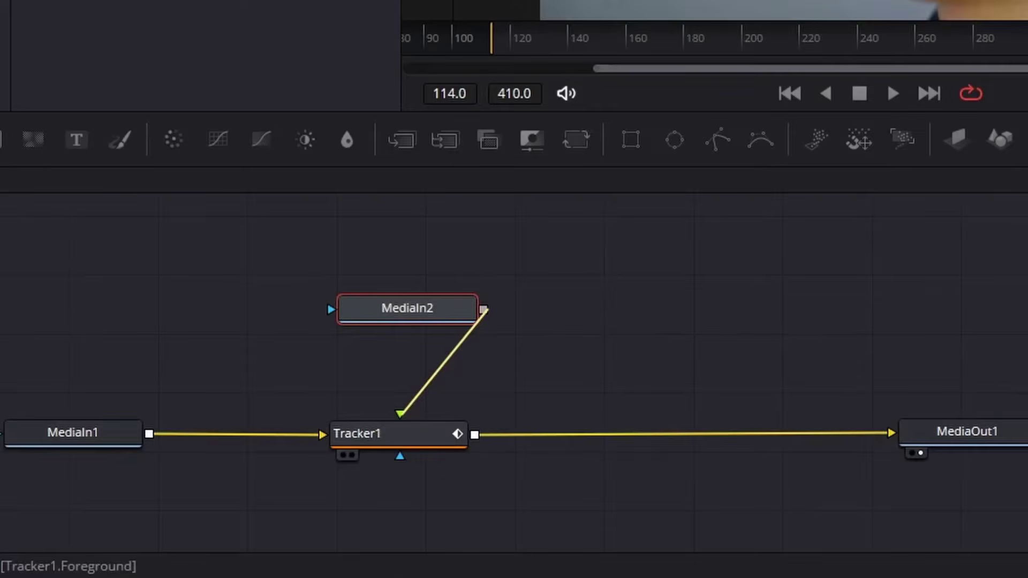
left_click_drag(407, 308, 393, 270)
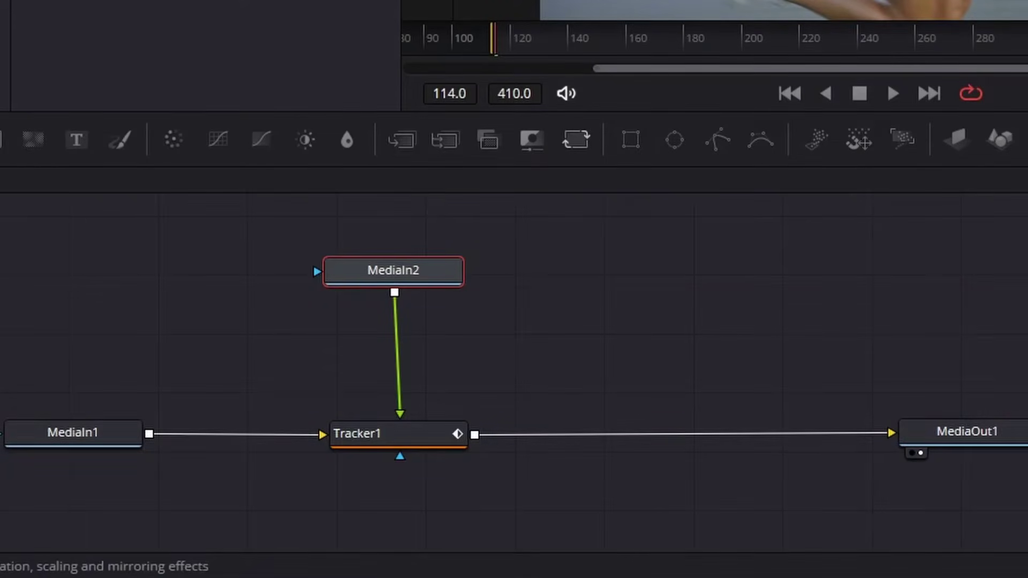
left_click_drag(575, 140, 399, 354)
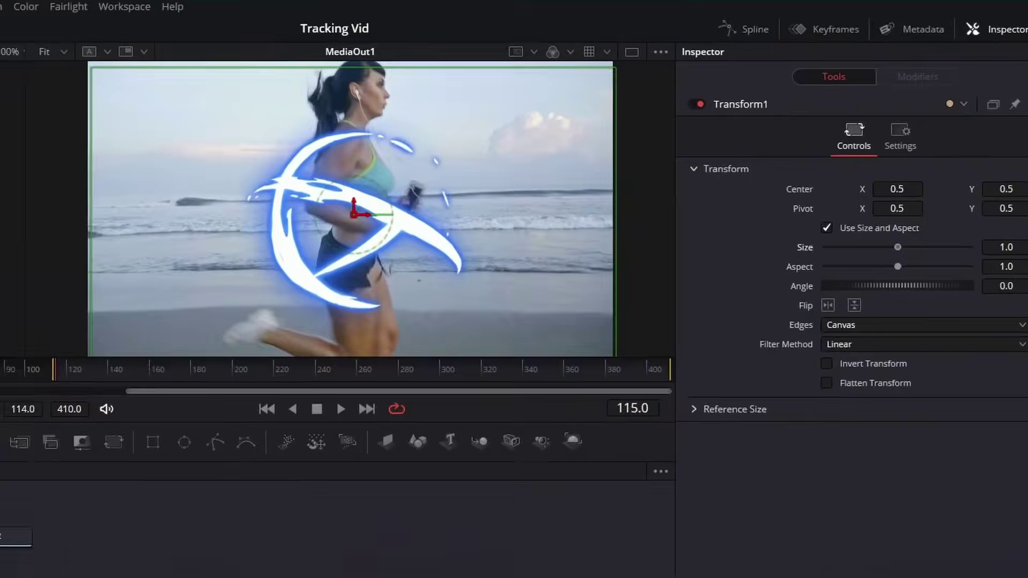
Step: Set the Transform node's size to 1.3 and rotate the lightning effect counterclockwise around the runner
left_click_drag(938, 177, 941, 178)
left_click_drag(846, 339, 850, 339)
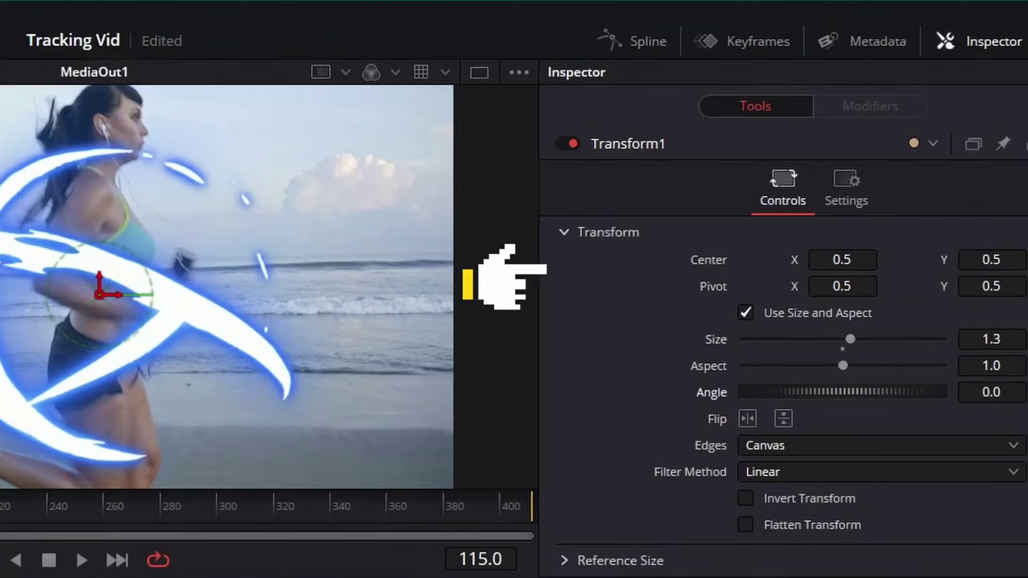
left_click_drag(991, 392, 1027, 393)
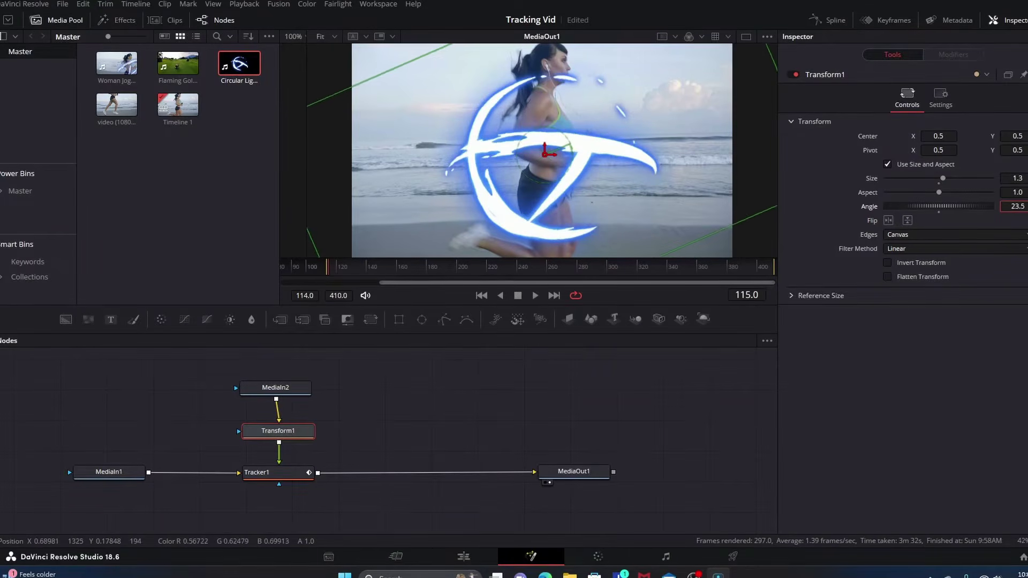
left_click_drag(1017, 206, 1023, 206)
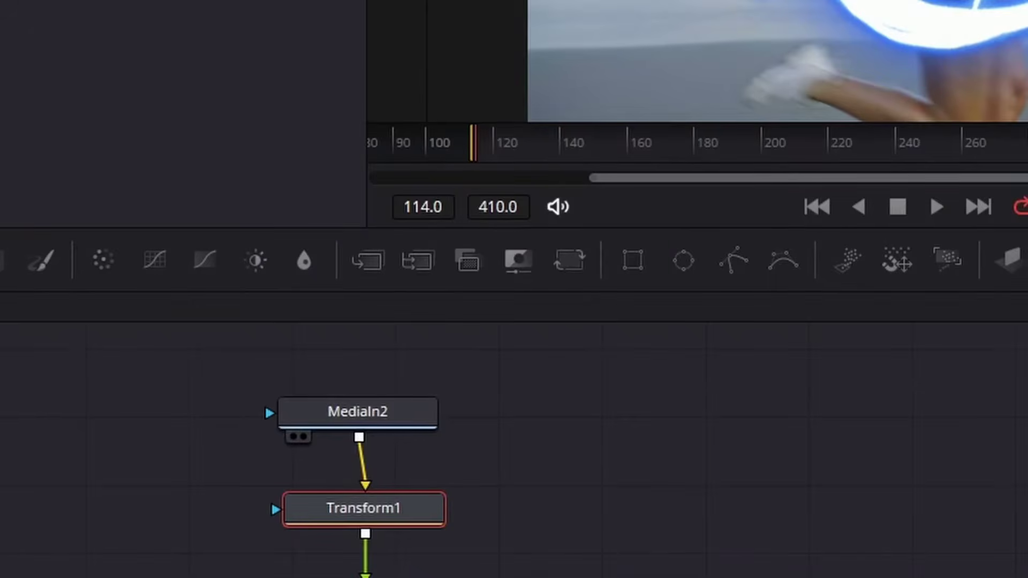
Step: Enable looping for the circular lightning clip in MediaIn2 and switch to the Edit page
left_click(281, 408)
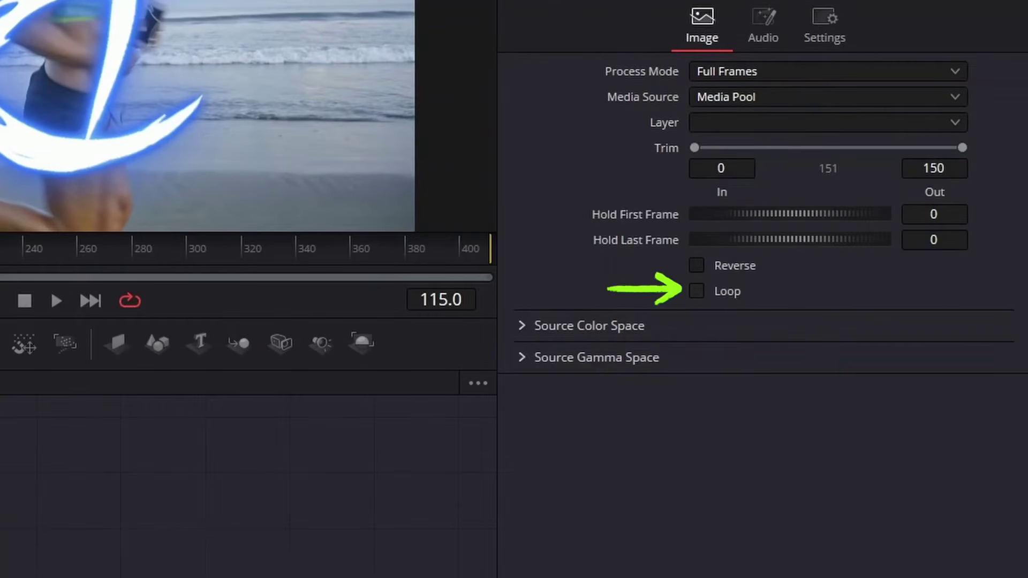
left_click(697, 290)
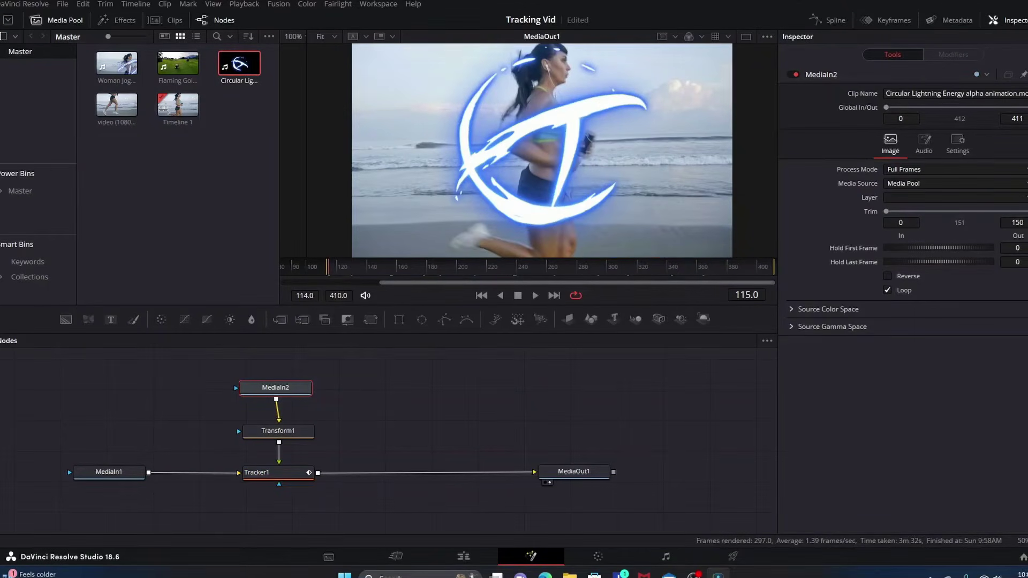
key("shift+4")
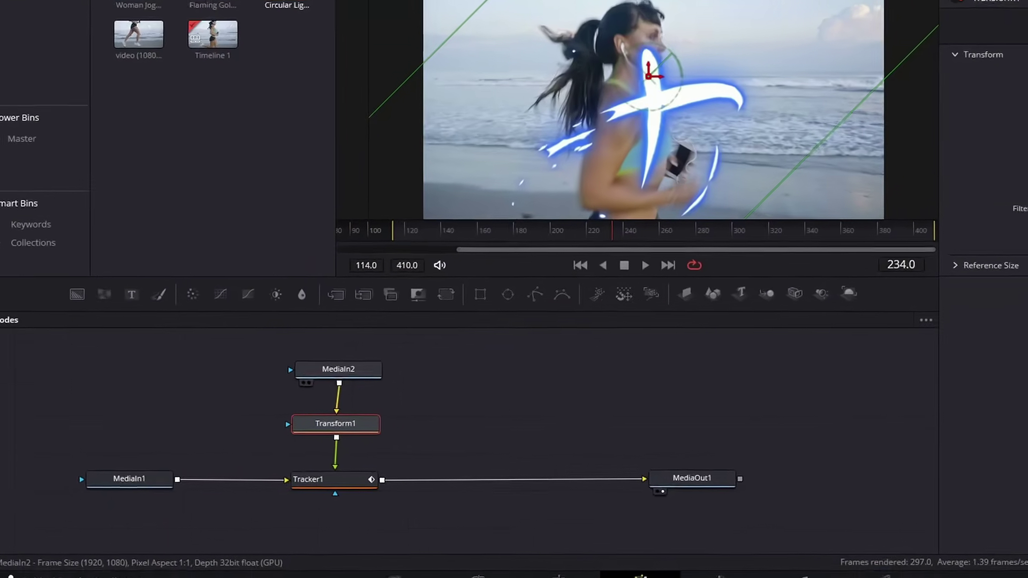
Step: Delete the MediaIn2 and Transform1 nodes together from the node graph
left_click(281, 382)
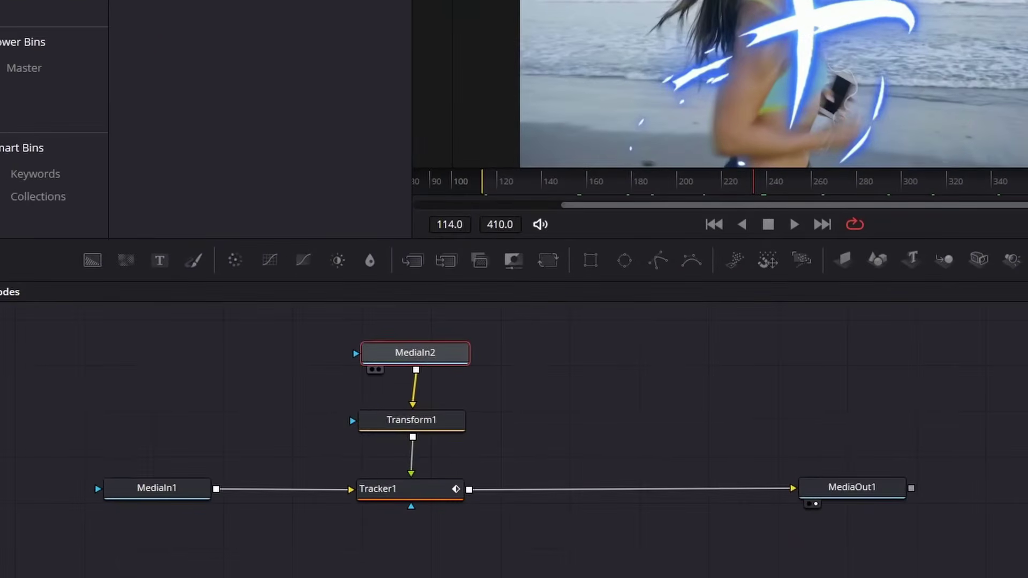
right_click(403, 354)
key("Escape")
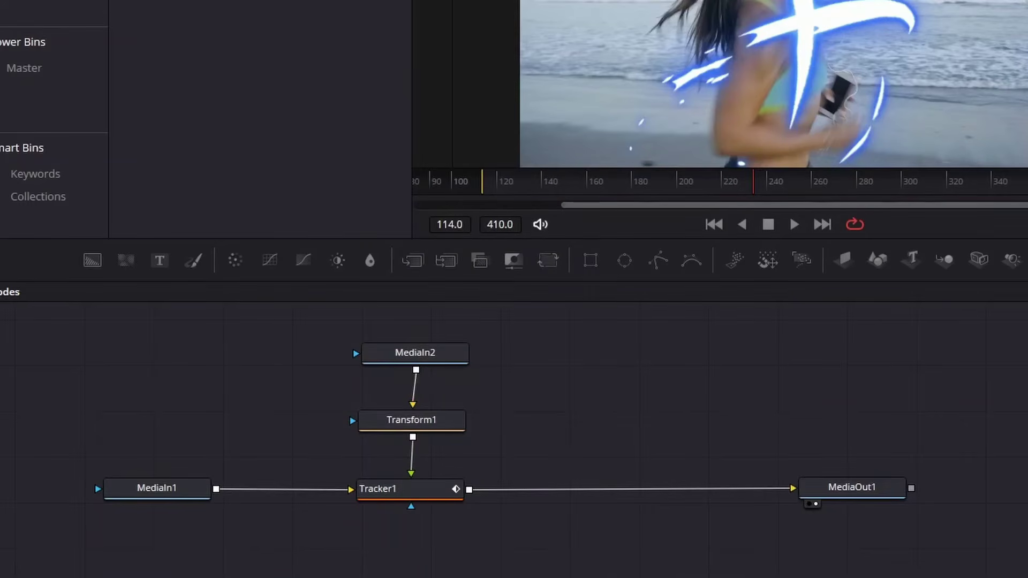
left_click_drag(493, 419, 395, 342)
right_click(431, 354)
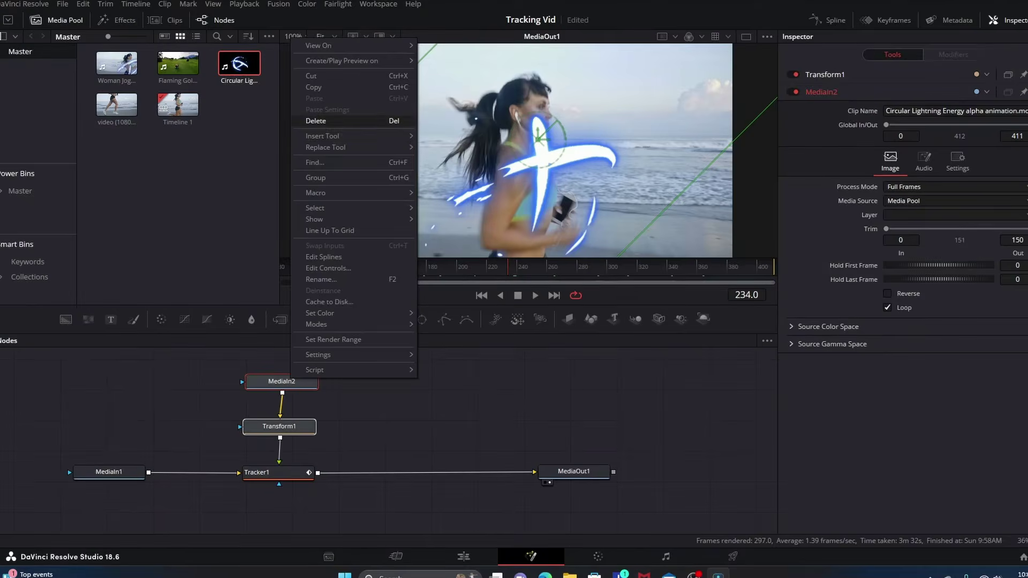
left_click(324, 121)
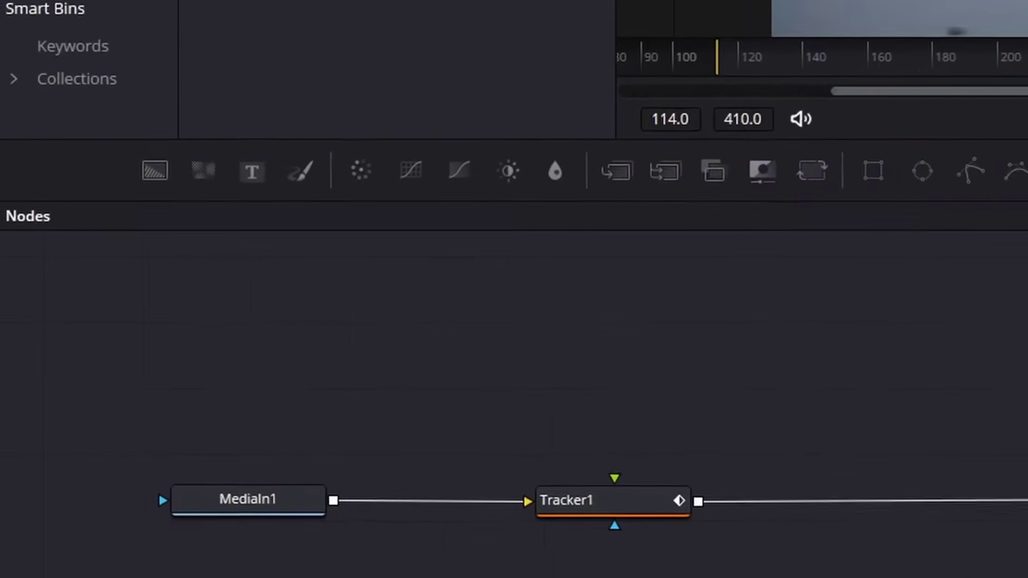
Step: Add a Text+ node above Tracker1 and enter RUNNING as its text
left_click_drag(279, 142, 700, 331)
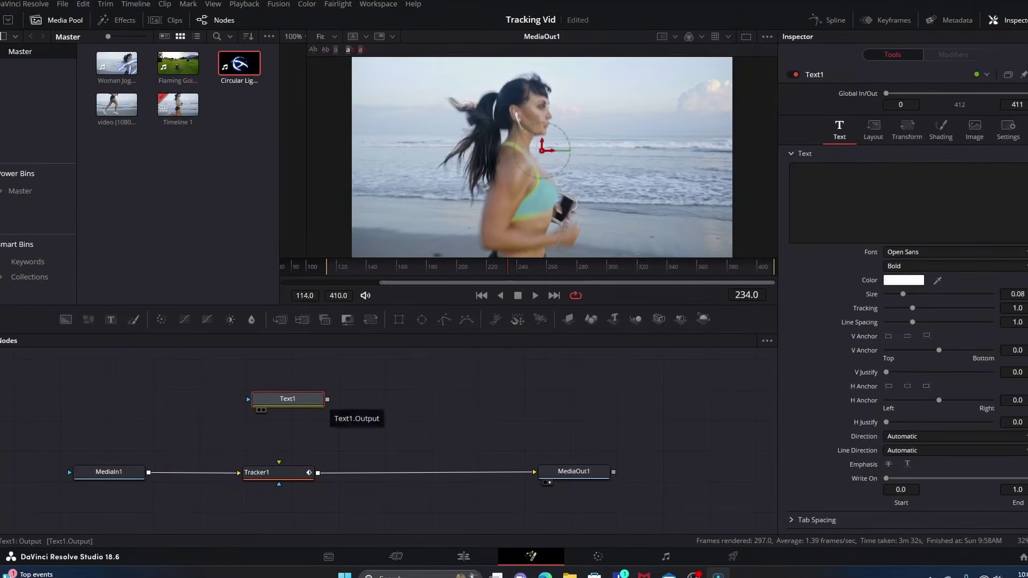
left_click(905, 198)
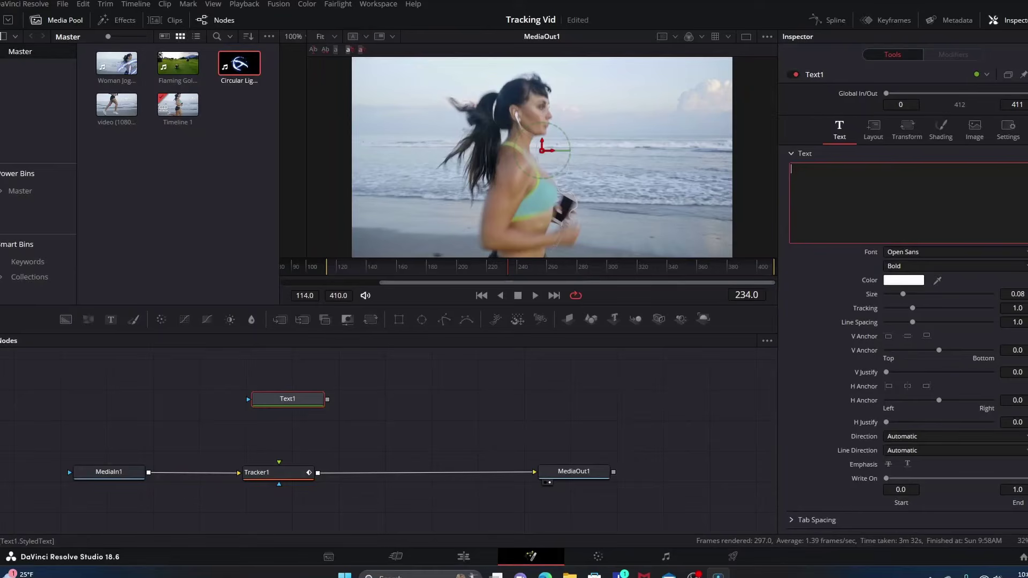
type("RUNNING")
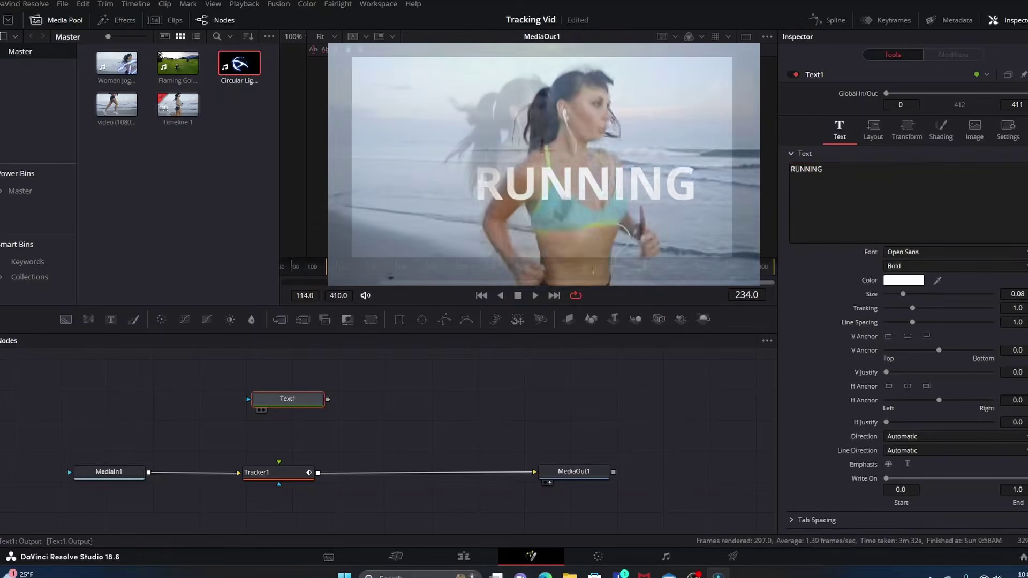
Step: Connect Text1 to Tracker1's foreground input and insert a Transform node between them
left_click_drag(327, 400, 279, 462)
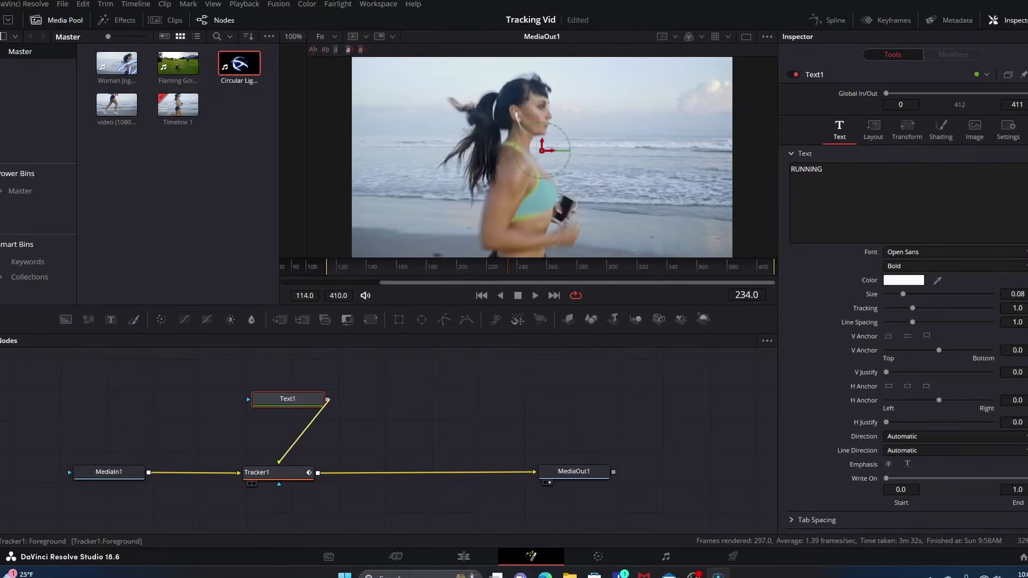
left_click_drag(279, 462, 278, 462)
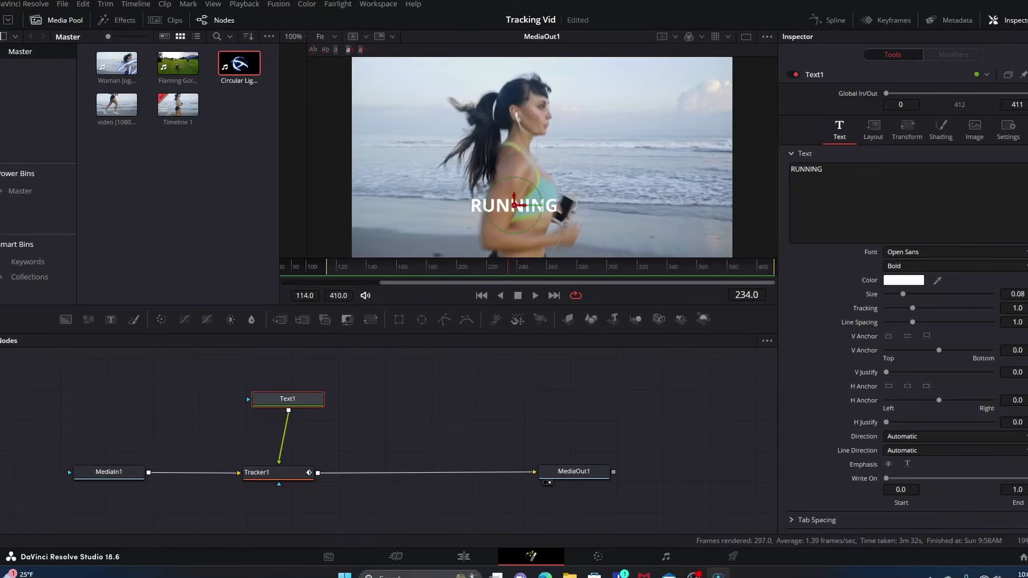
left_click_drag(371, 319, 286, 432)
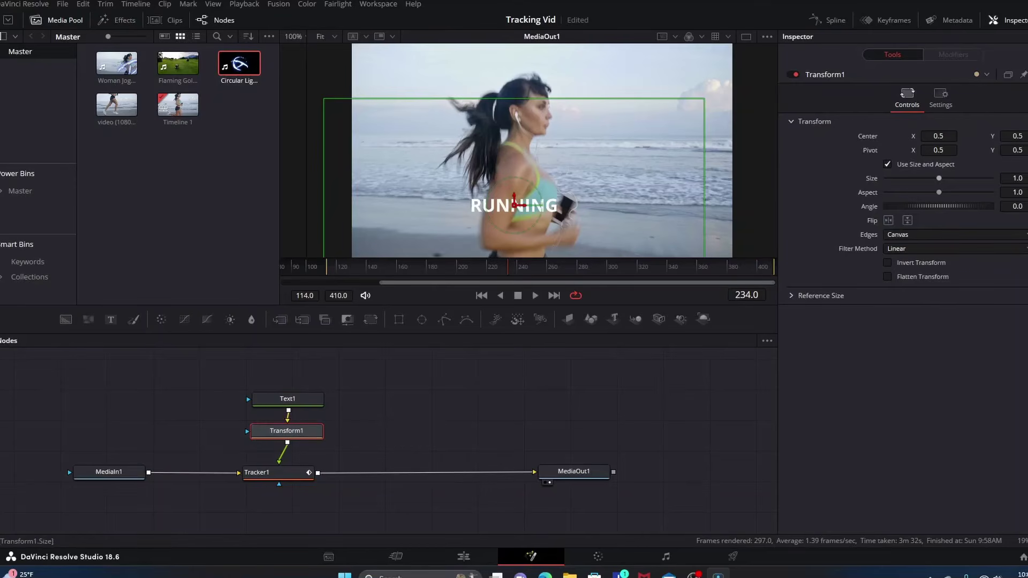
Step: Set Transform1's size to 2.25 and center X to 0.519, and return to frame 114
left_click_drag(939, 178, 955, 178)
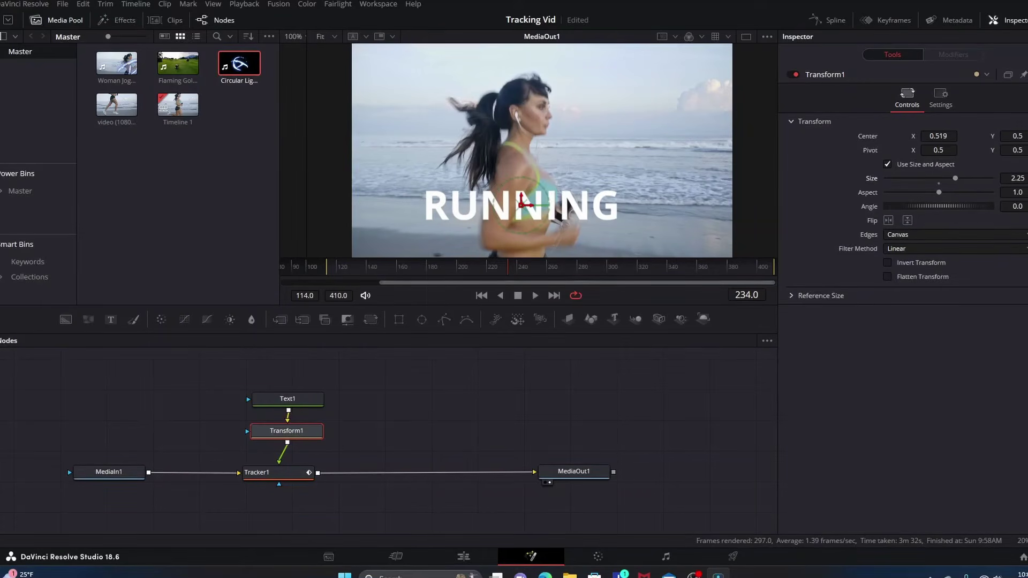
key("ctrl+Left")
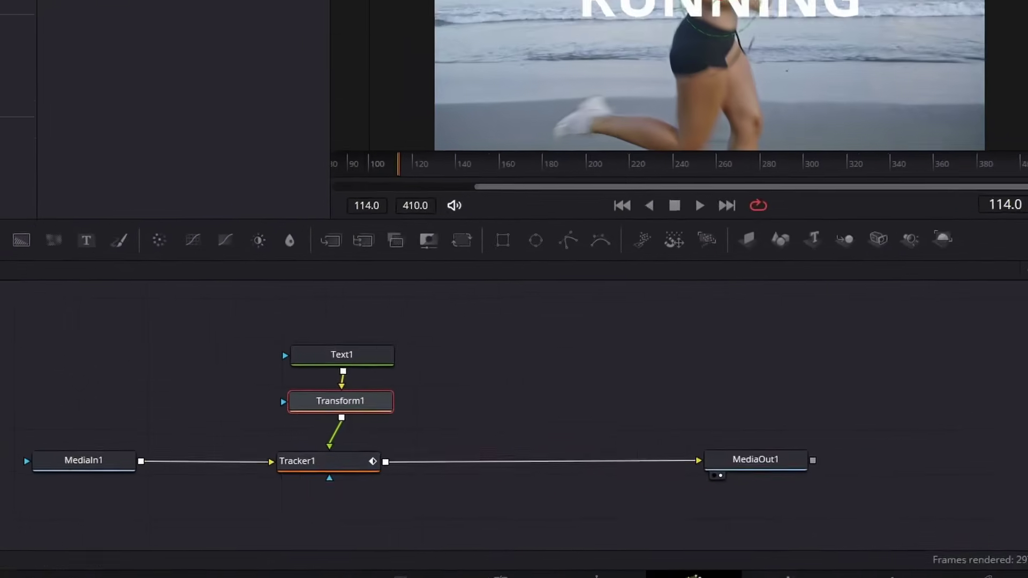
Step: Line up the Tracker1 node beneath Transform1 in the node graph and select Transform1
left_click(273, 472)
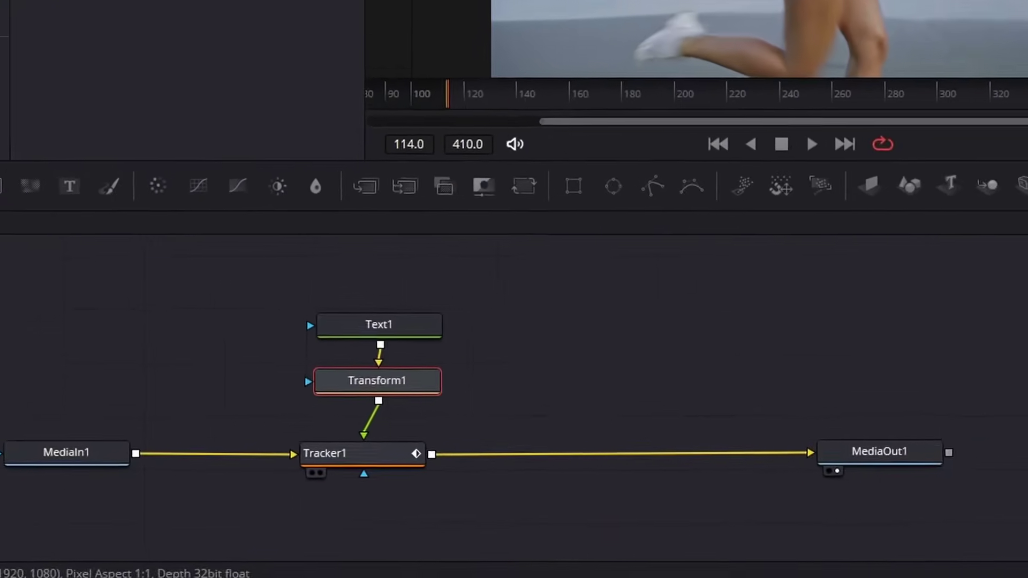
left_click_drag(388, 449, 406, 449)
left_click(404, 365)
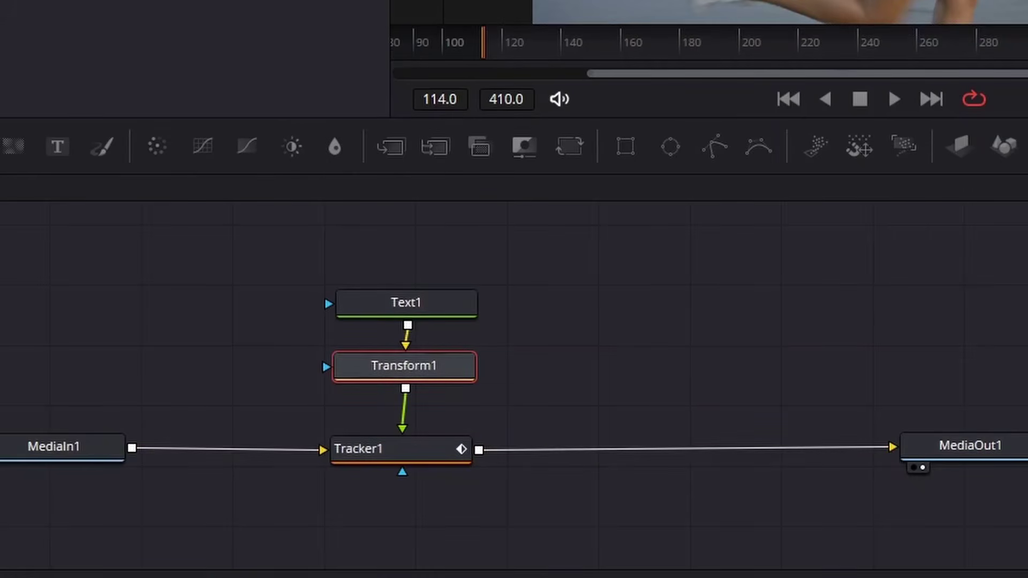